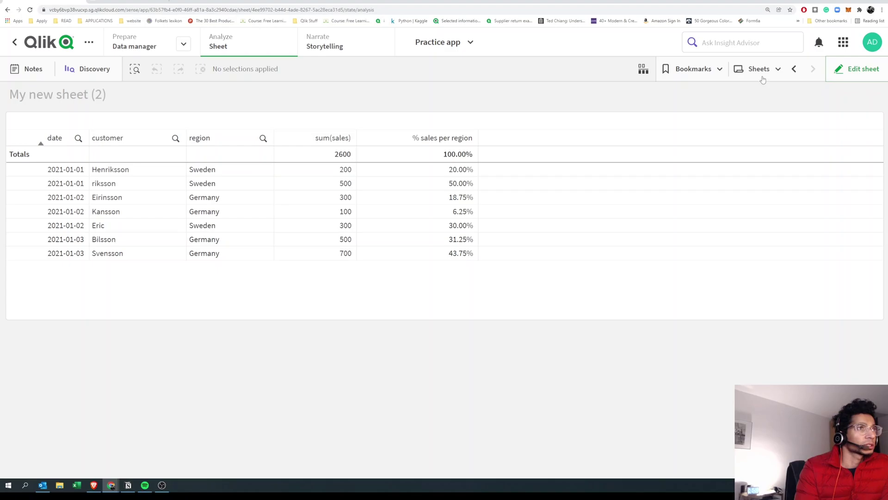
Step: Enter sheet editing, select the table, and add a new measure column
click(857, 72)
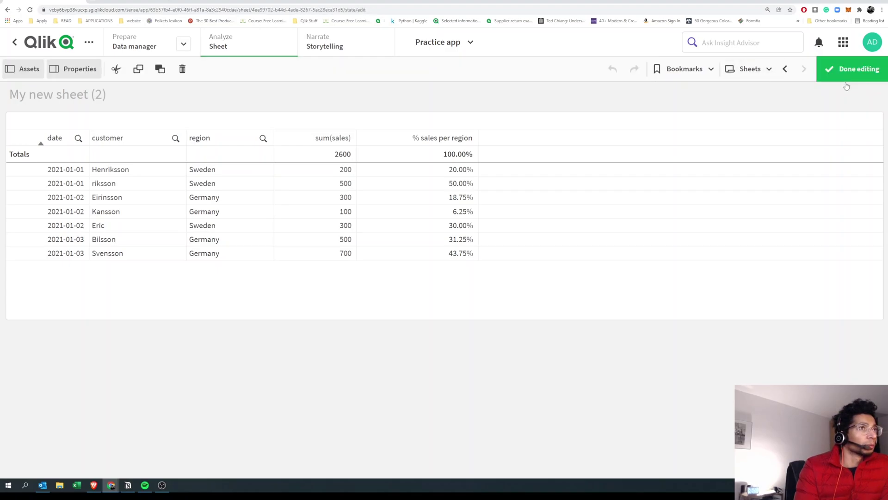
click(641, 175)
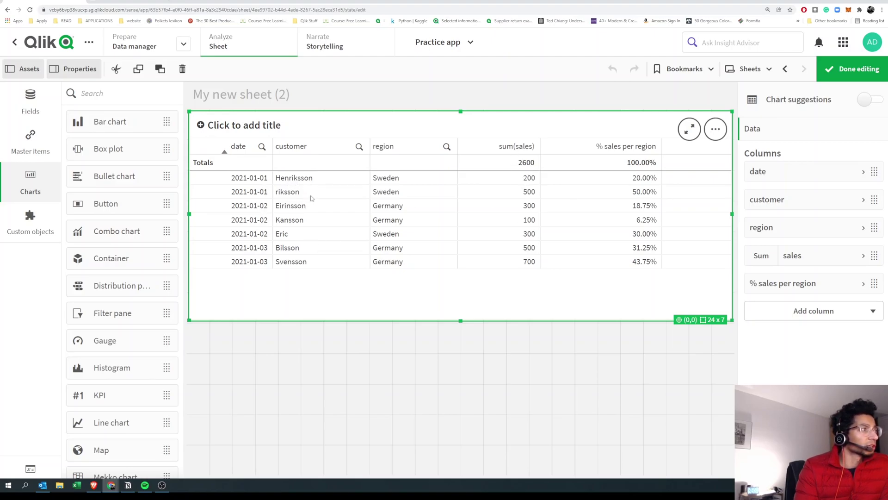
click(815, 310)
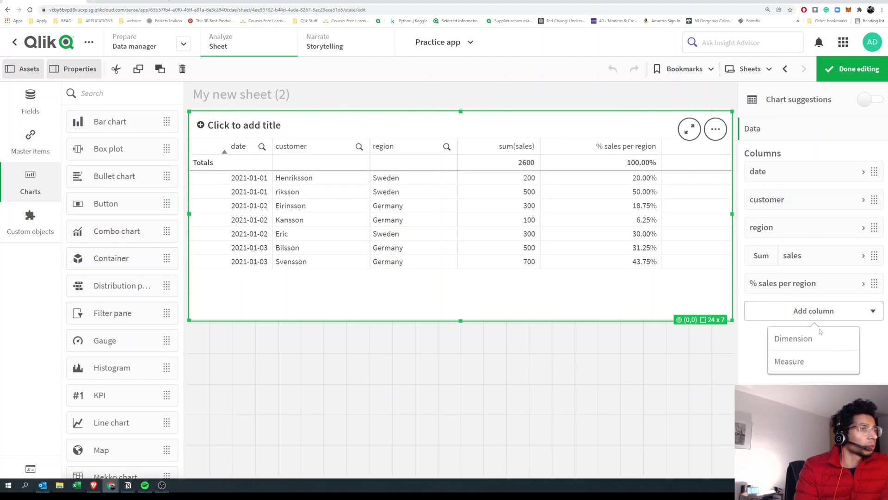
click(806, 362)
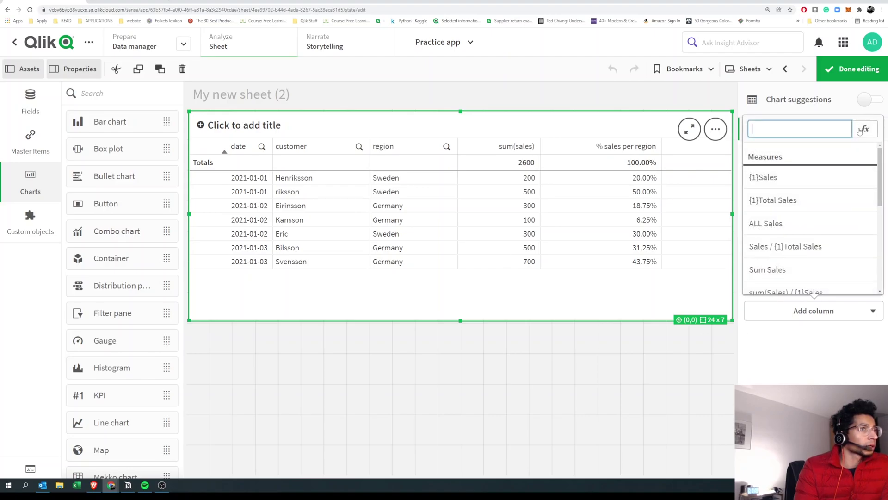
Step: Write the measure expression aggr(sum(sales),region) in the expression editor
click(865, 129)
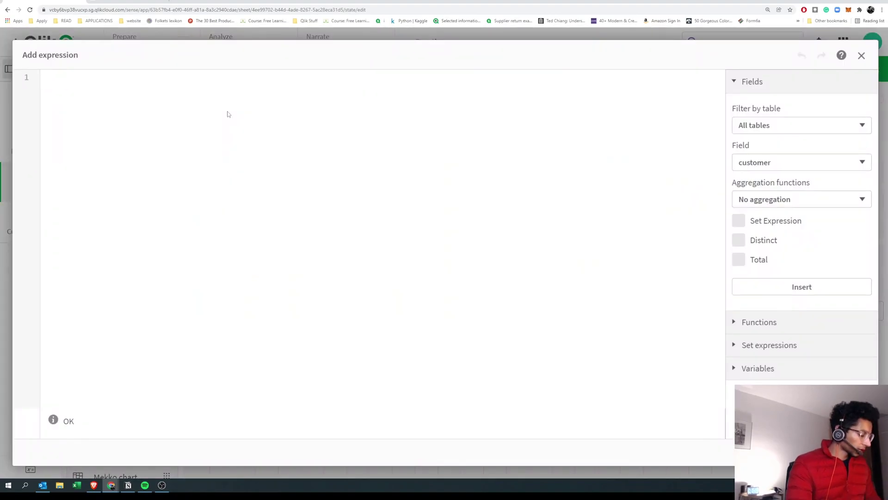
text(aggr)
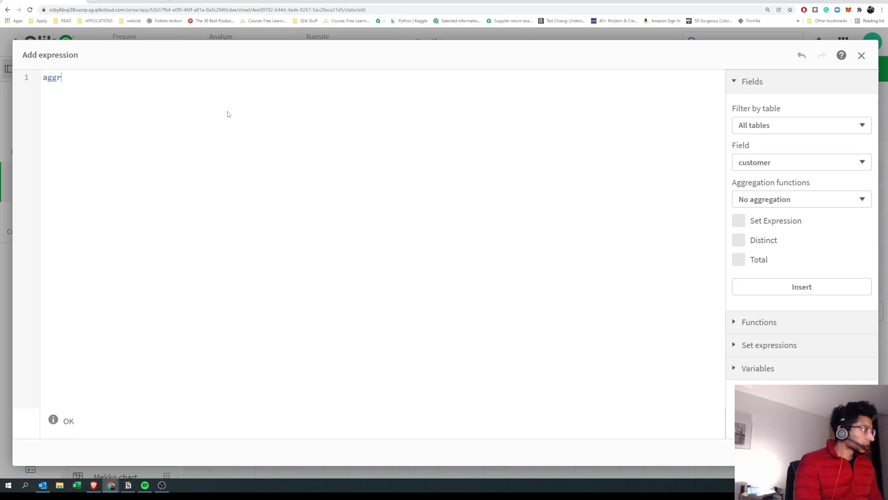
text((sumn)
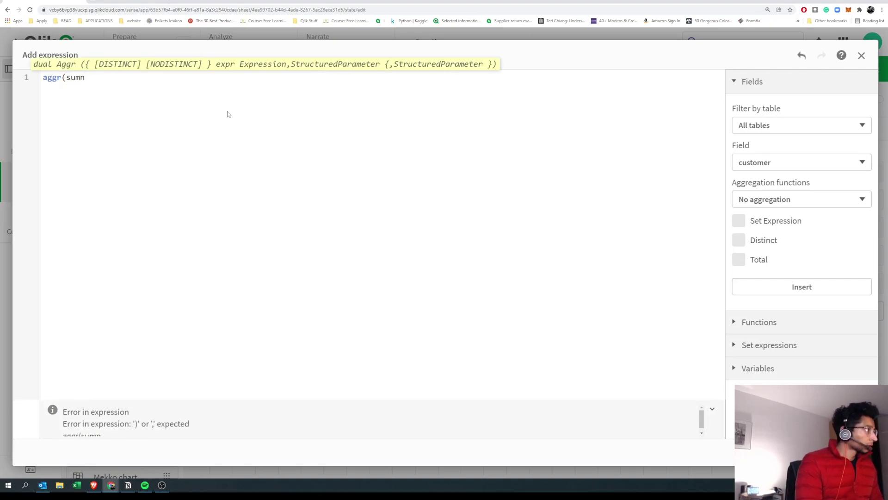
key(BackSpace)
text((sales)
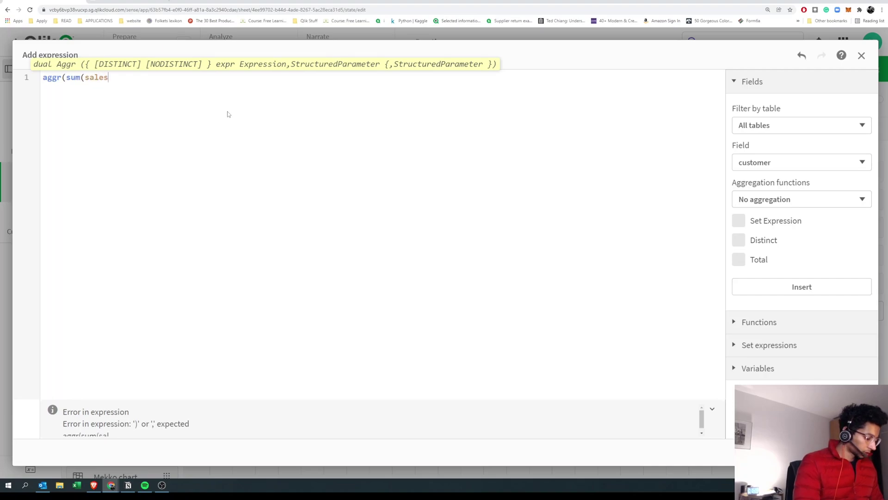
text(),)
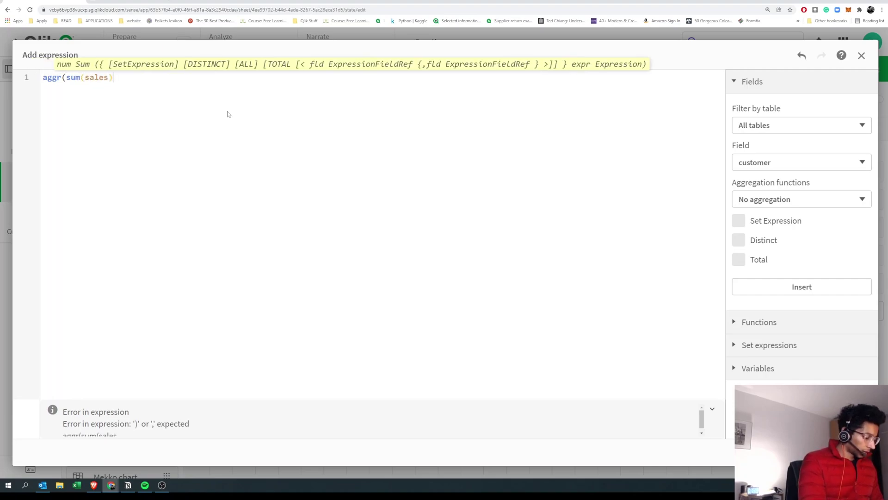
text(region))
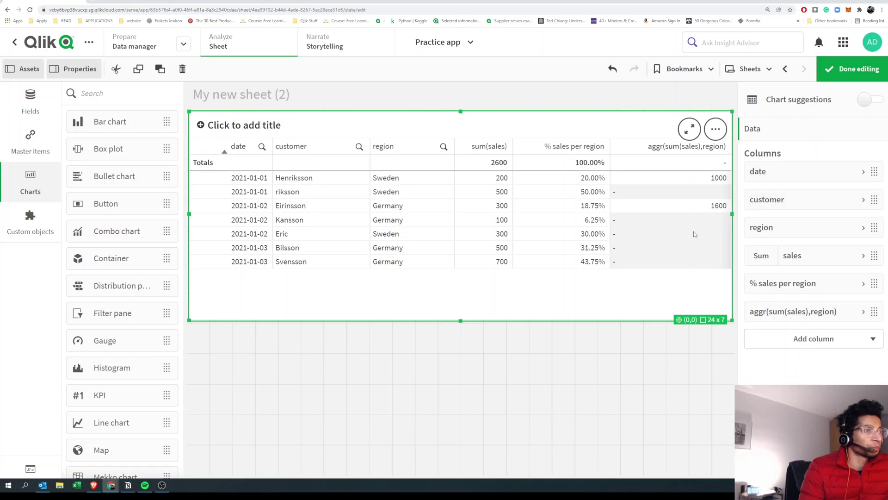
Step: Add another measure column with the expression sum(sales)/aggr(sum(sales),region)
click(870, 347)
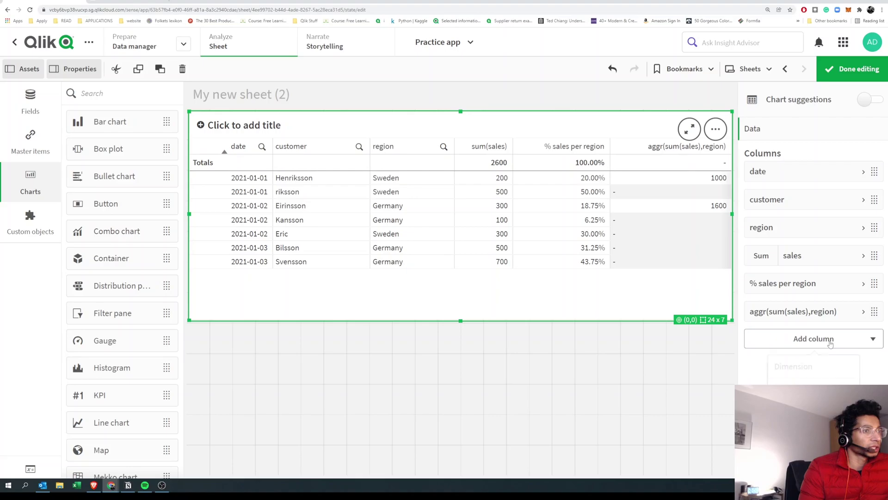
click(814, 391)
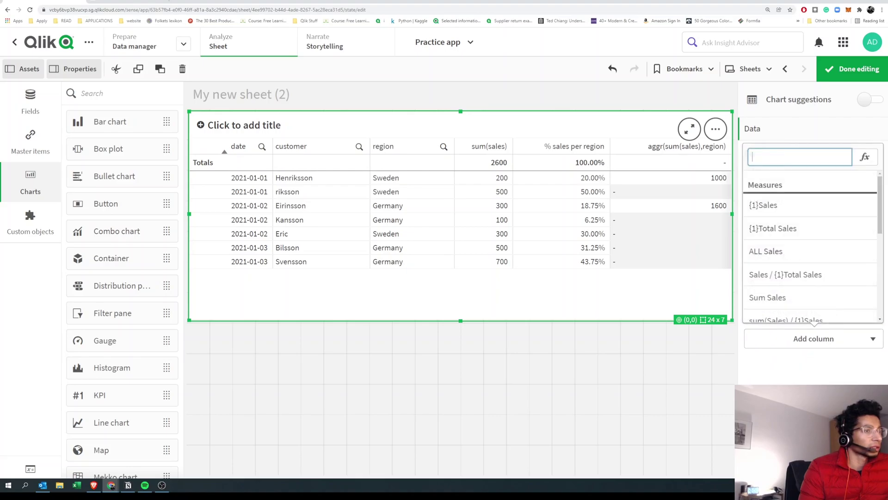
click(864, 157)
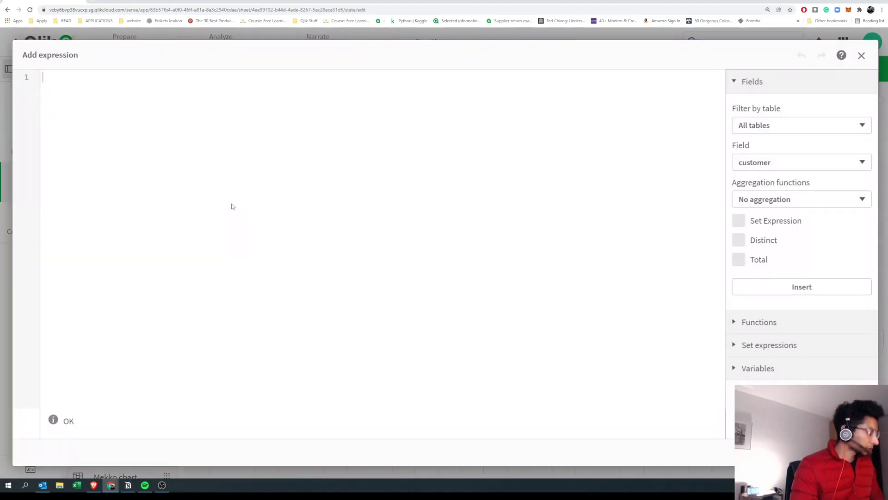
text(sum(sale)
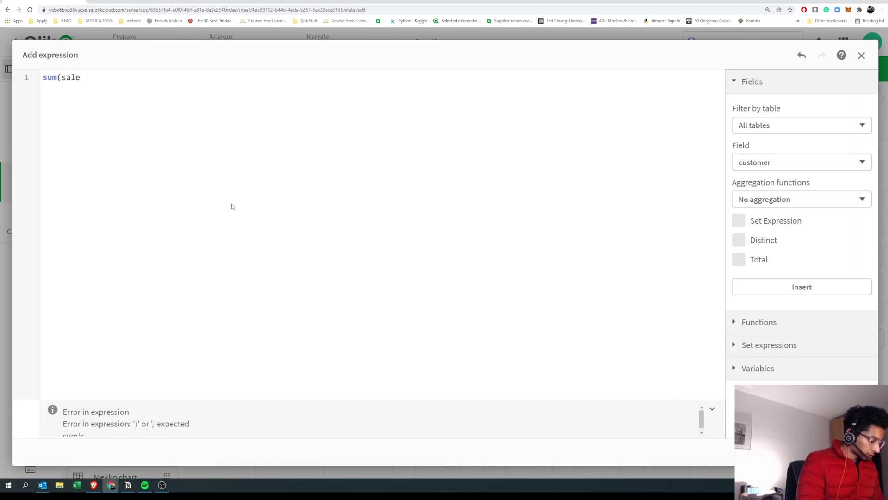
text(s)/)
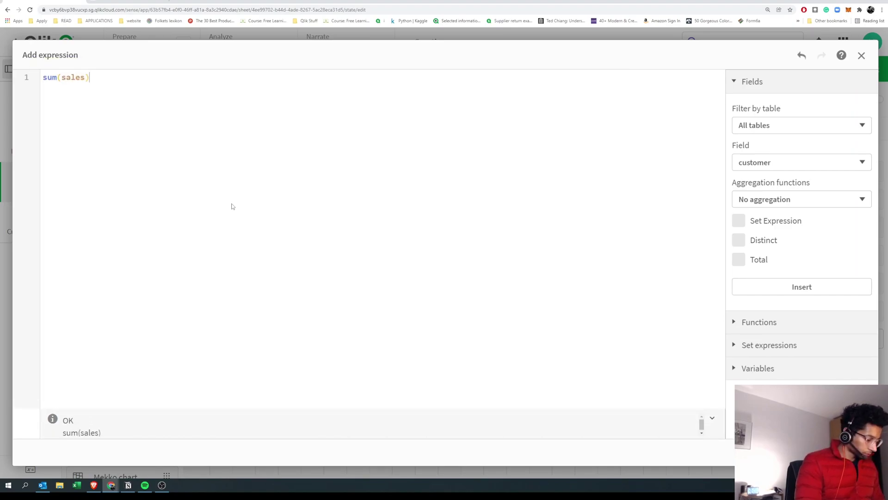
text(agg)
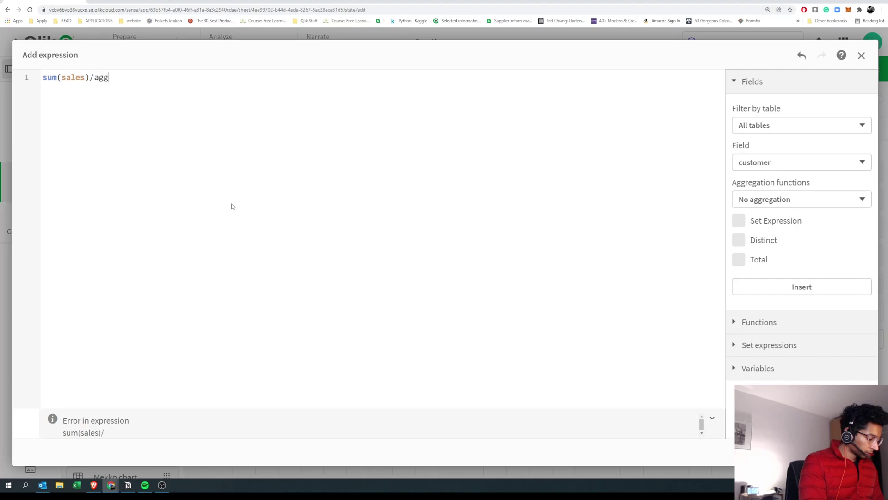
text(r(sum(sales)
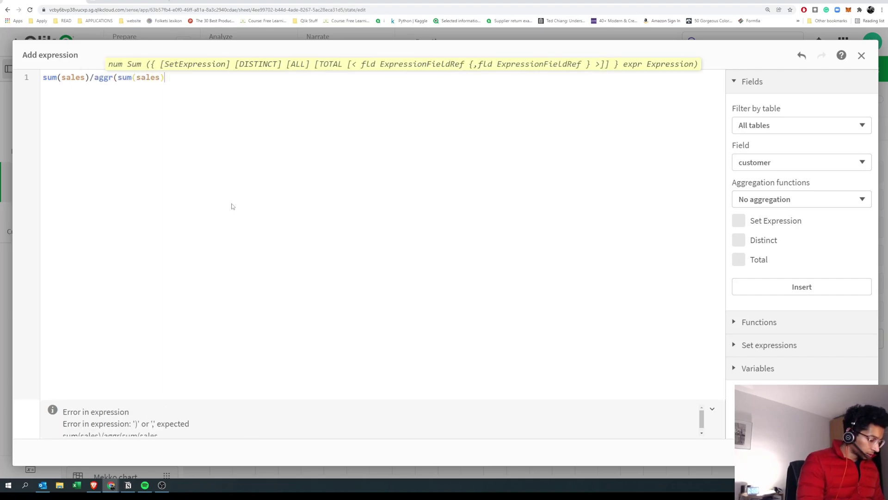
text(),region)
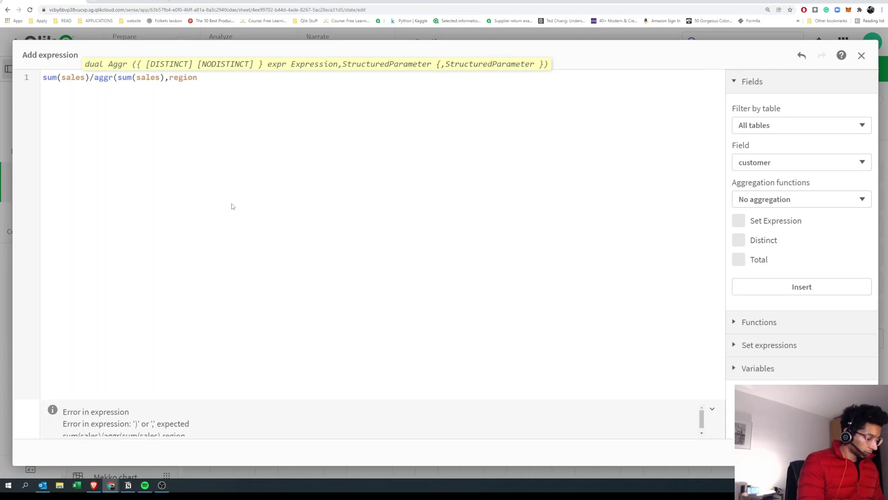
text())
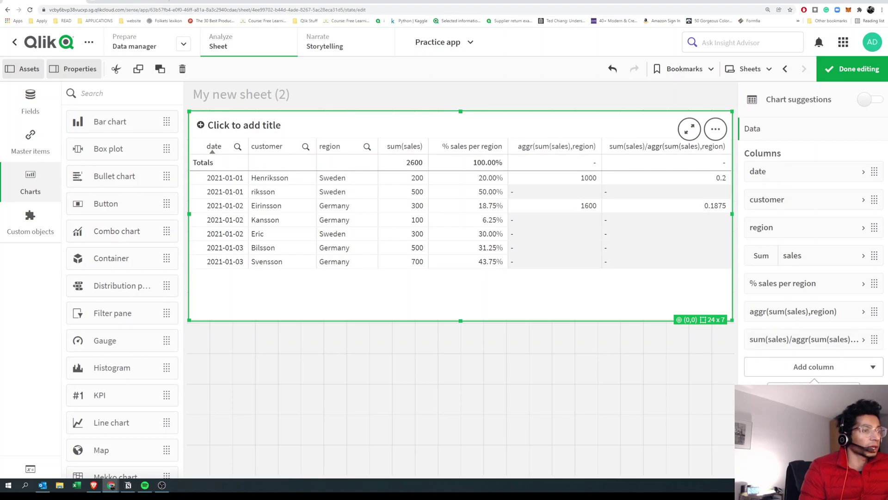
Step: Add a sum(total sales) measure column and exit editing to view the table
click(859, 191)
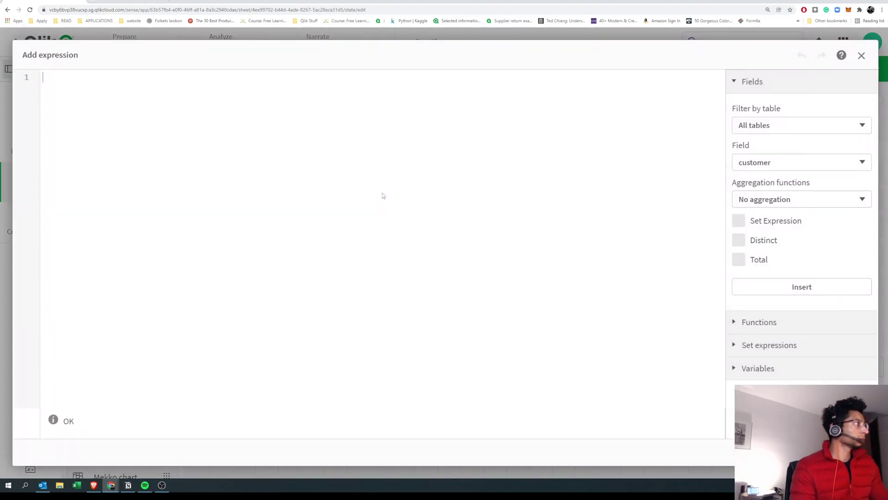
text(sum)
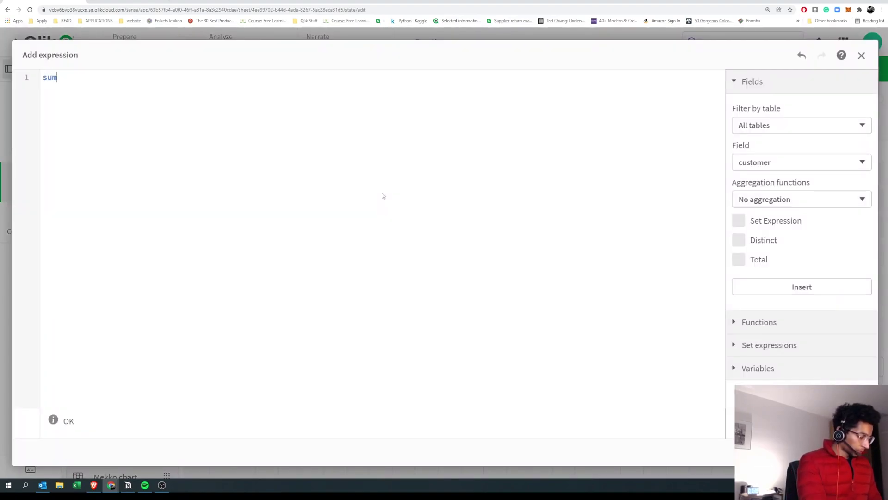
text((total)
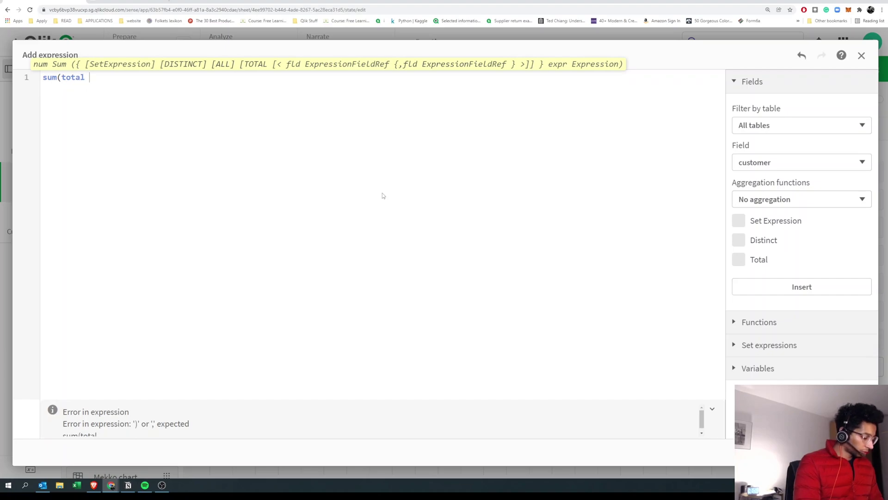
text( sale)
key(BackSpace)
key(BackSpace)
text(l)
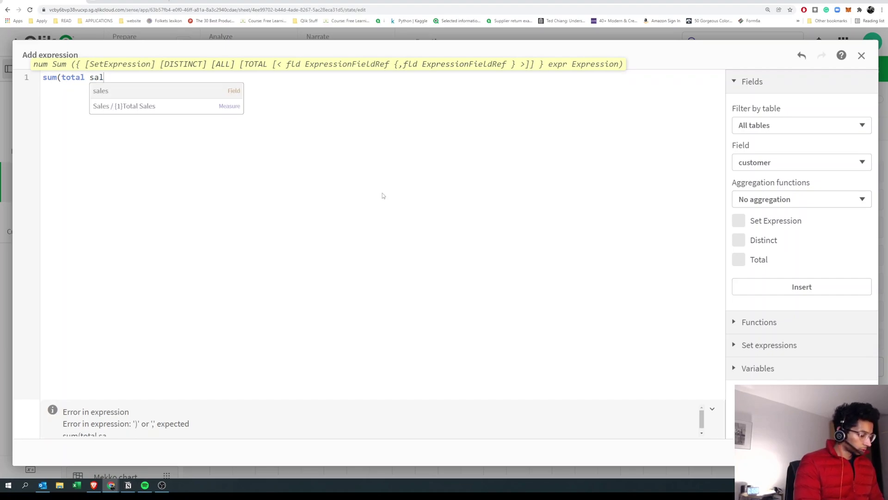
text(es))
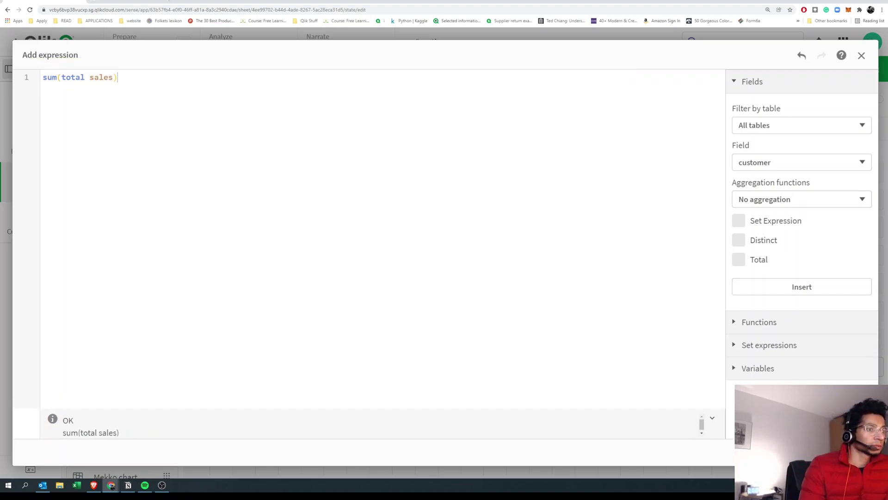
click(854, 451)
click(863, 68)
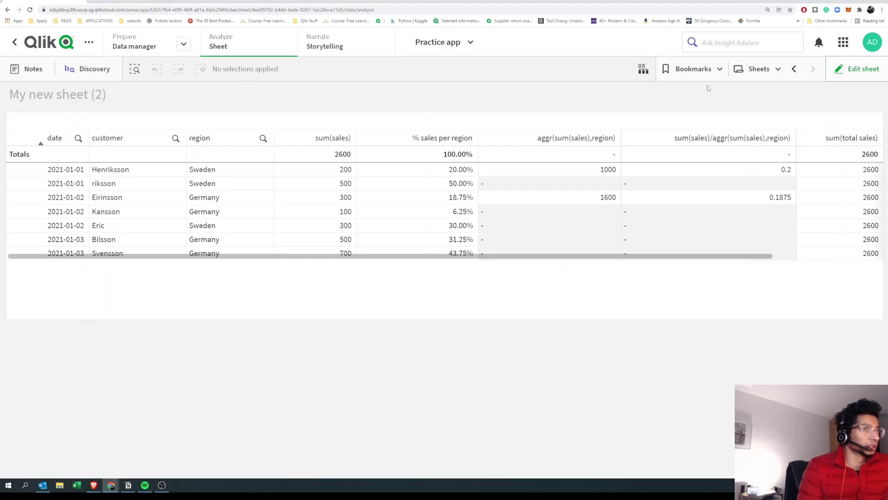
Step: Toggle the sheet out of and back into editing with the table selected
click(856, 70)
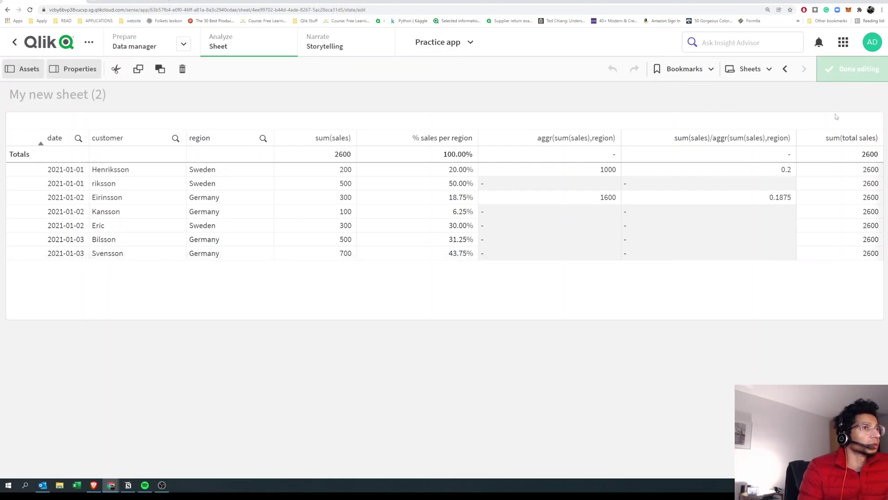
click(836, 116)
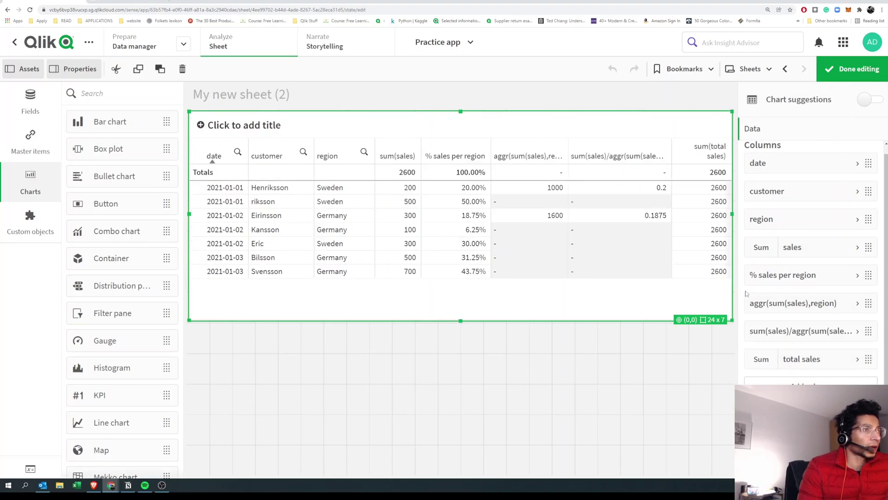
click(852, 69)
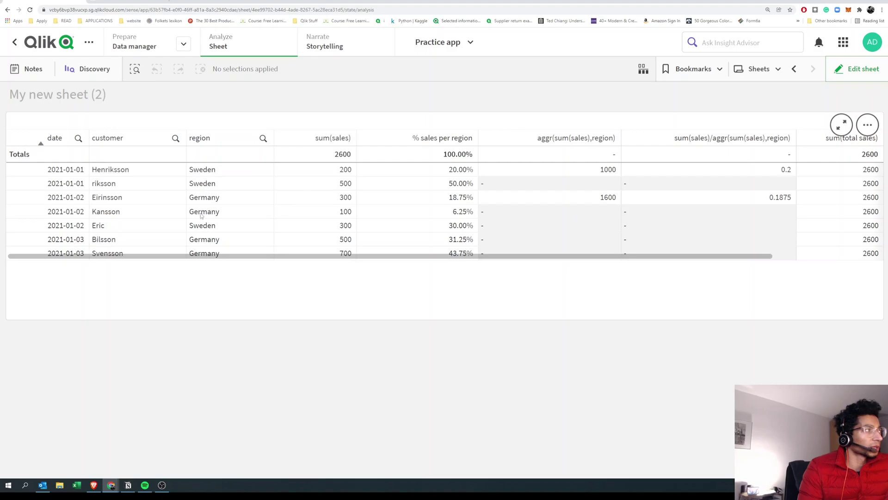
click(853, 70)
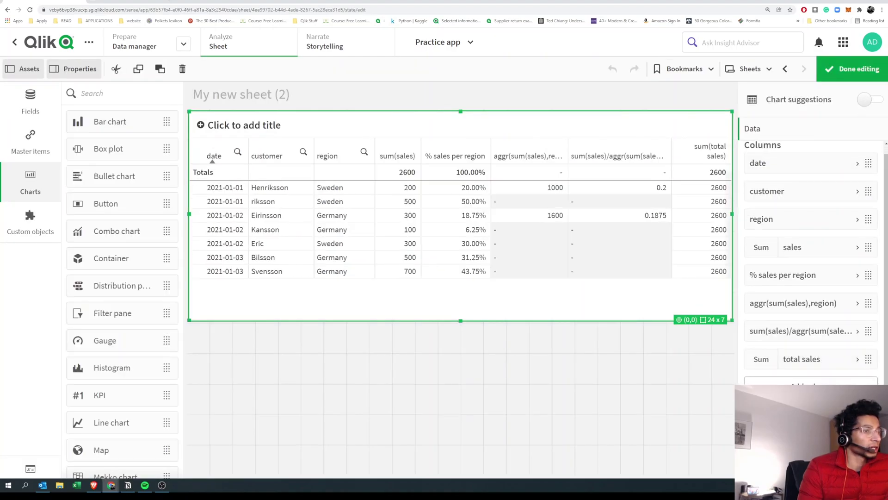
Step: Add a new measure and enter sum( total <region> sales), correcting the field text
click(810, 385)
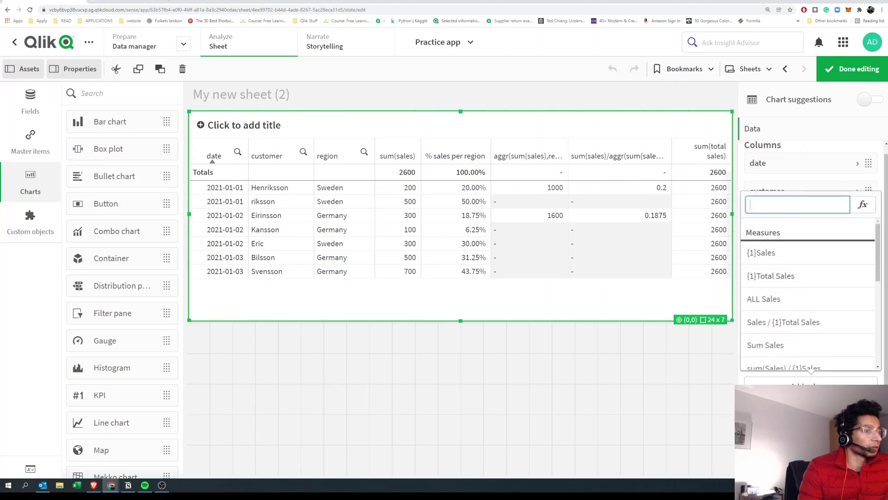
text(s)
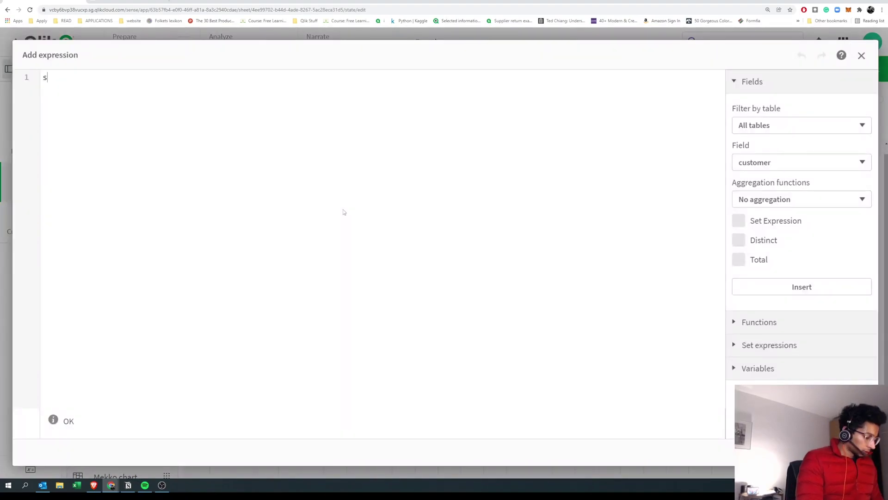
text(um( )
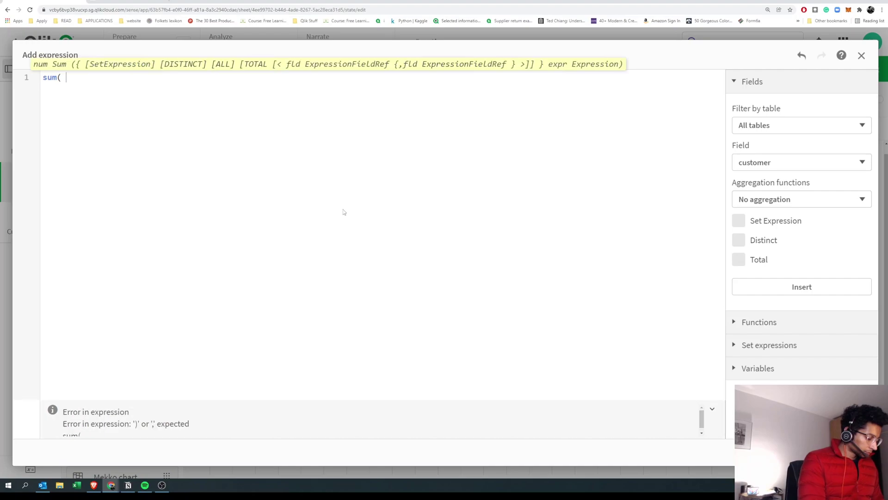
text(total >)
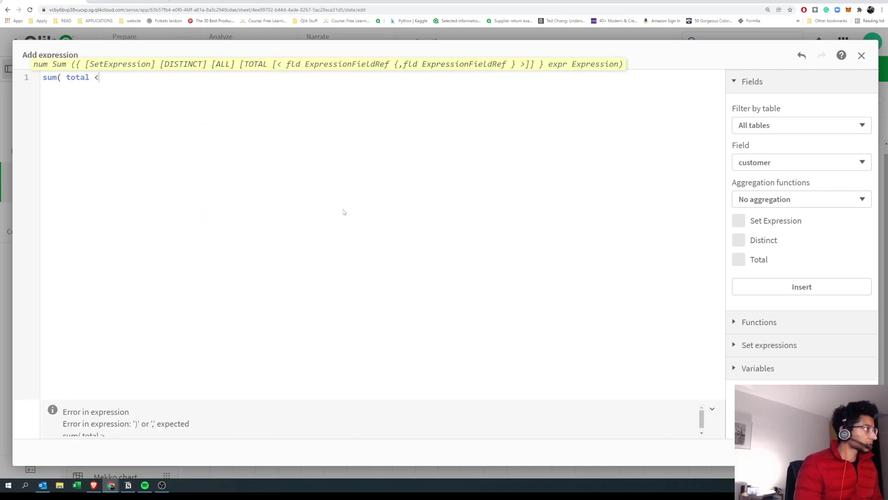
text(<)
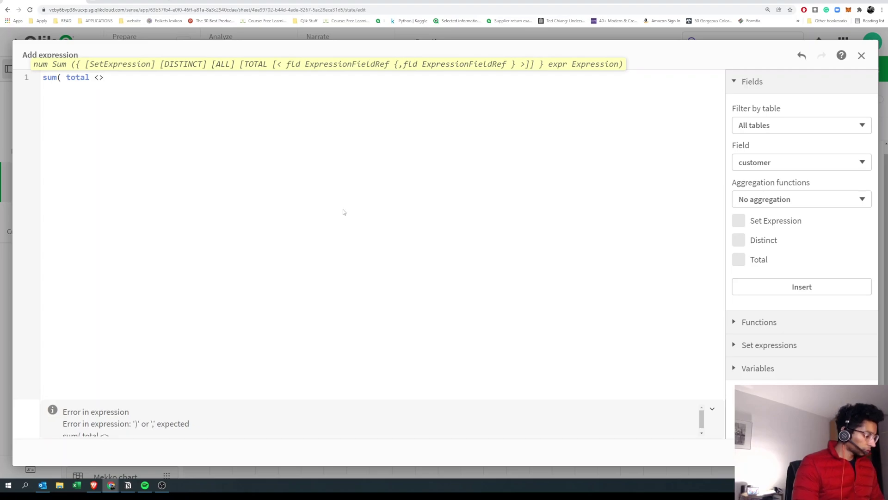
text(region)
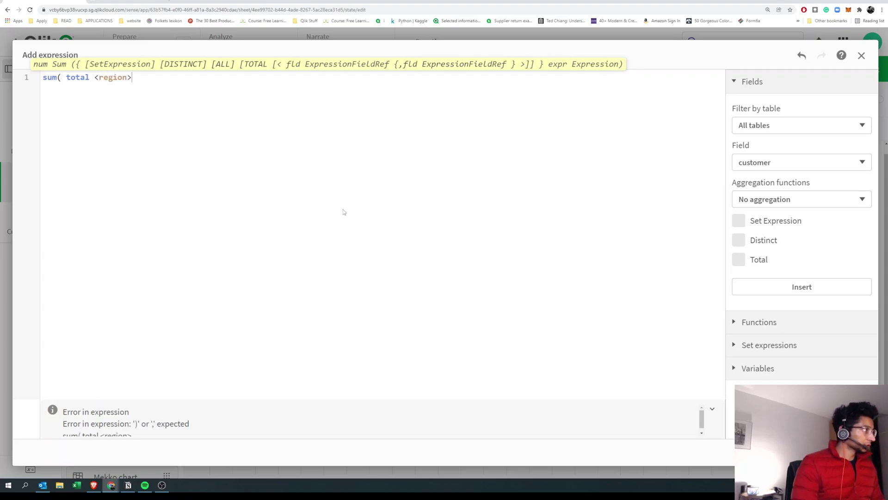
text(sales))
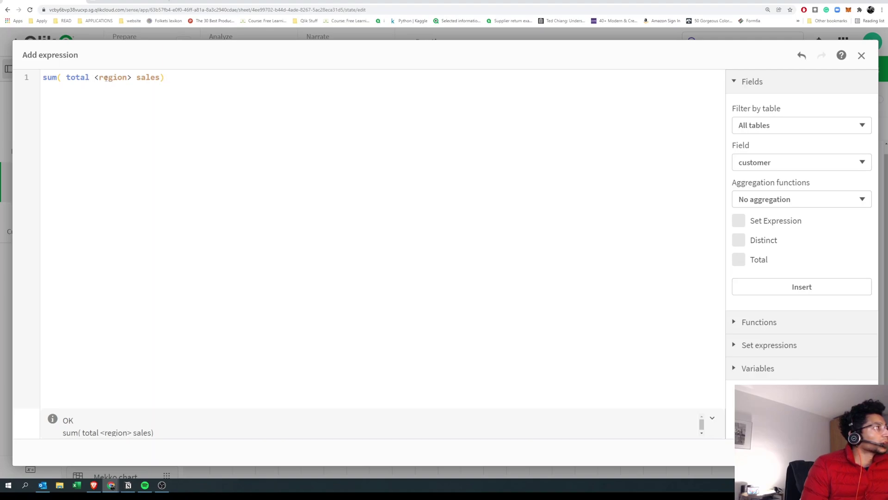
drag(106, 79, 123, 78)
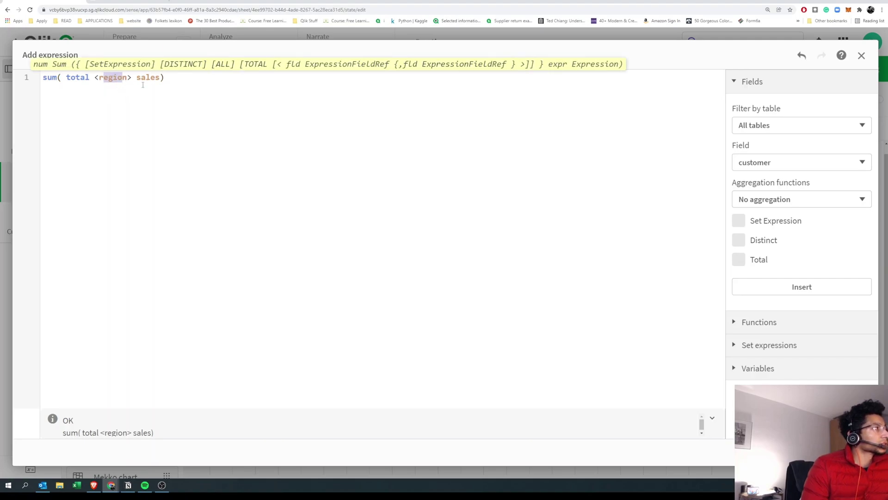
drag(137, 78, 160, 77)
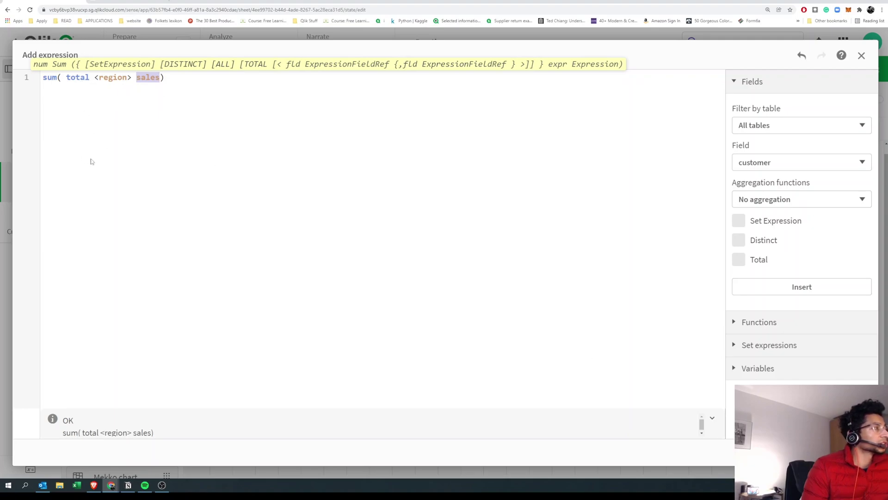
drag(98, 78, 127, 77)
click(135, 82)
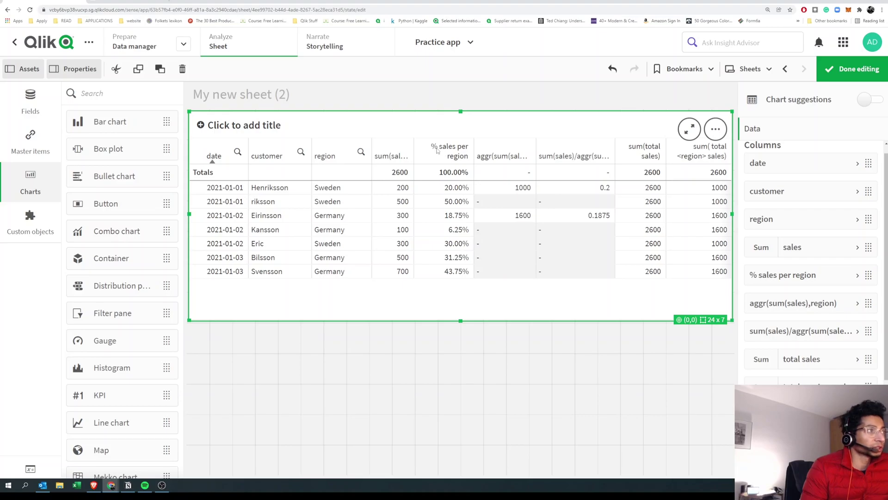
Step: Scroll the Data panel down to see the new sum(total <region> sales) measure
scroll(810, 278, down, 1)
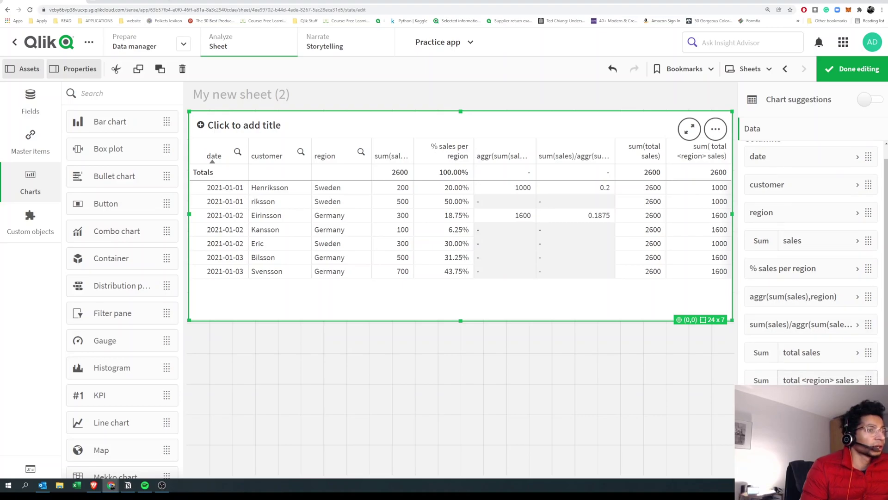
scroll(810, 260, down, 1)
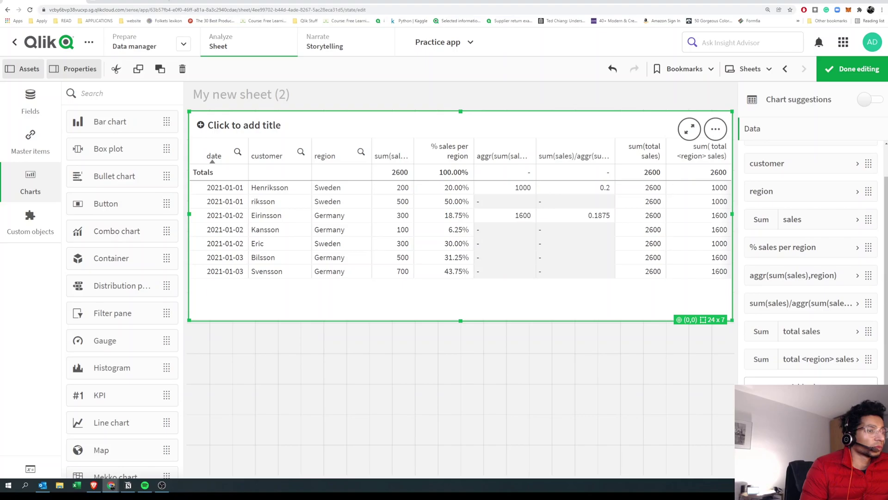
Step: Add a measure column with the expression sum(sales)/sum(total <region> sales)
click(810, 381)
click(860, 204)
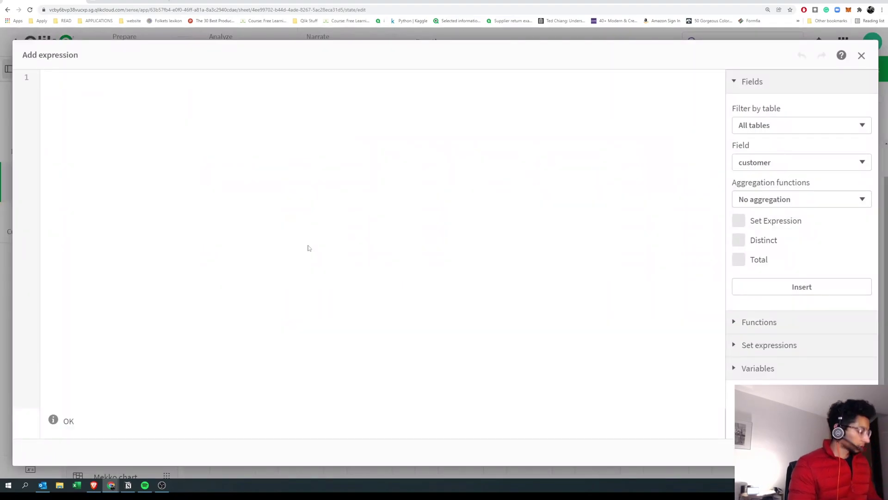
text(sum(s)
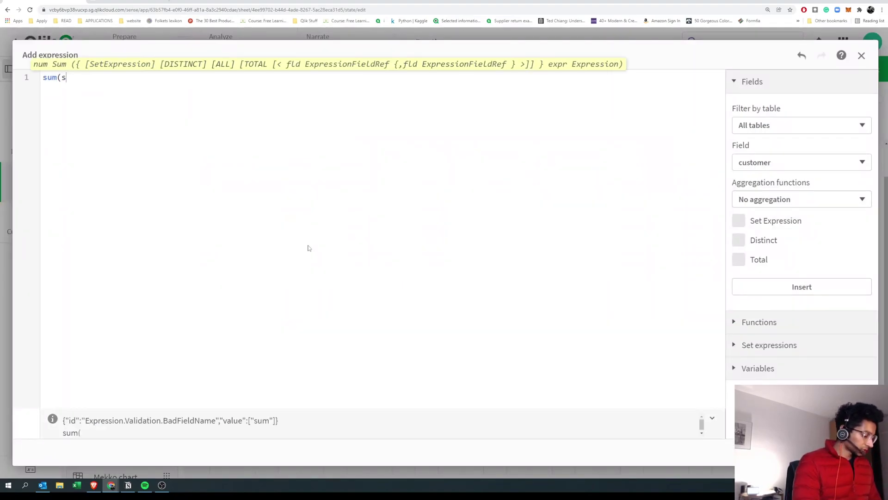
text(ales))
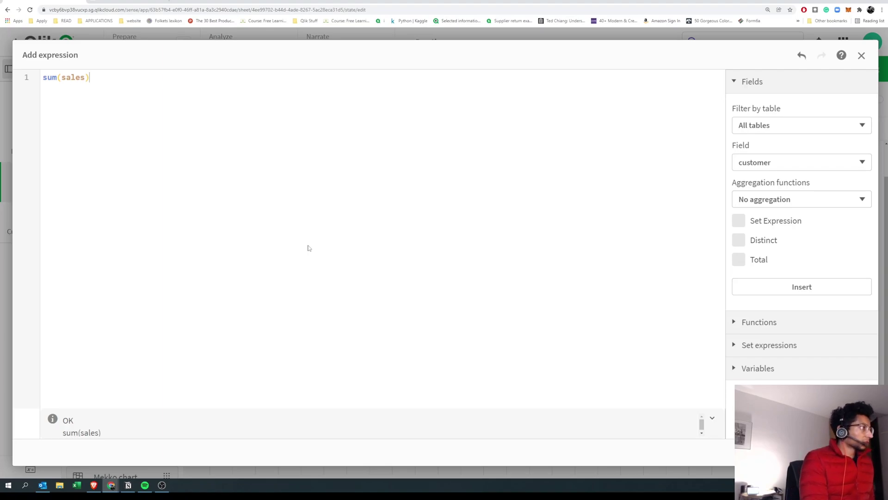
text(/)
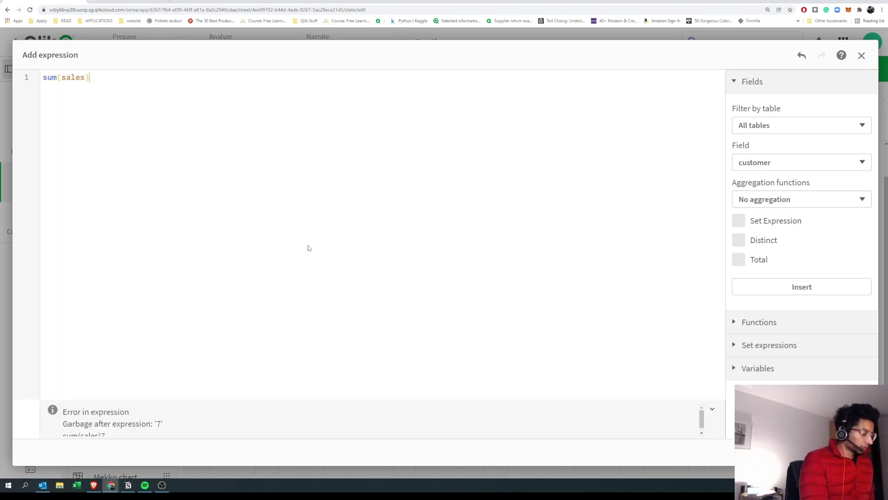
text(sum()
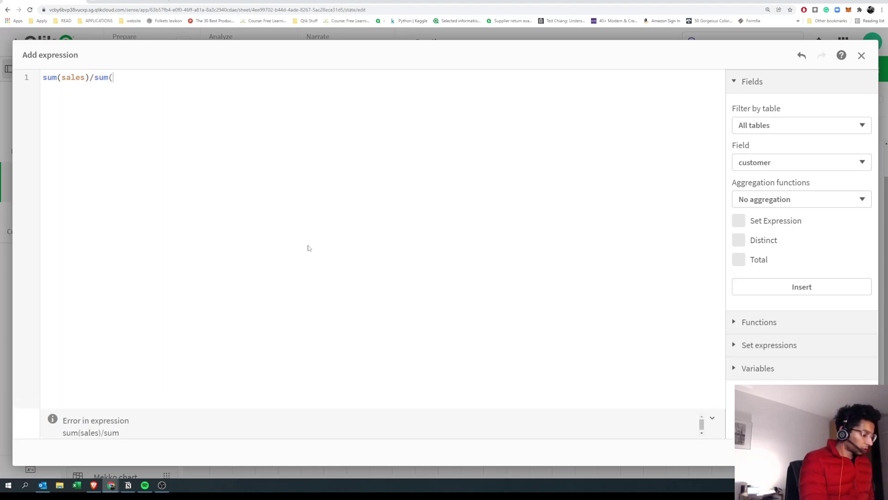
text(total)
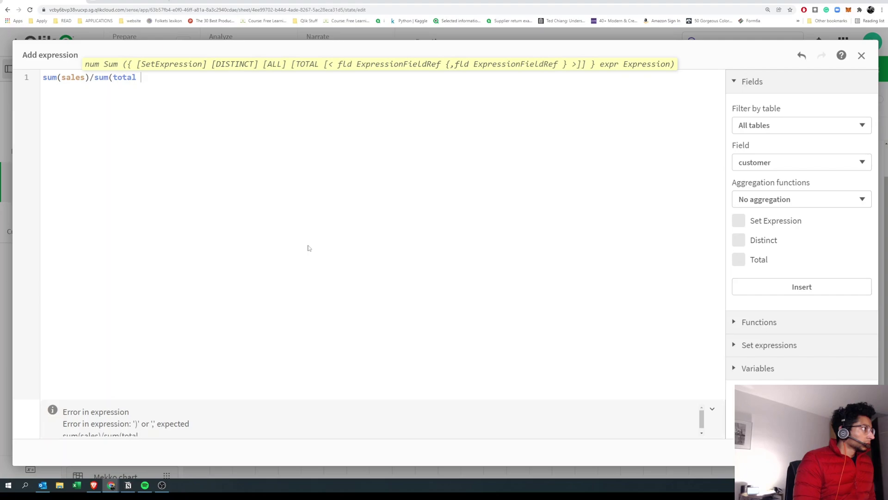
text( >)
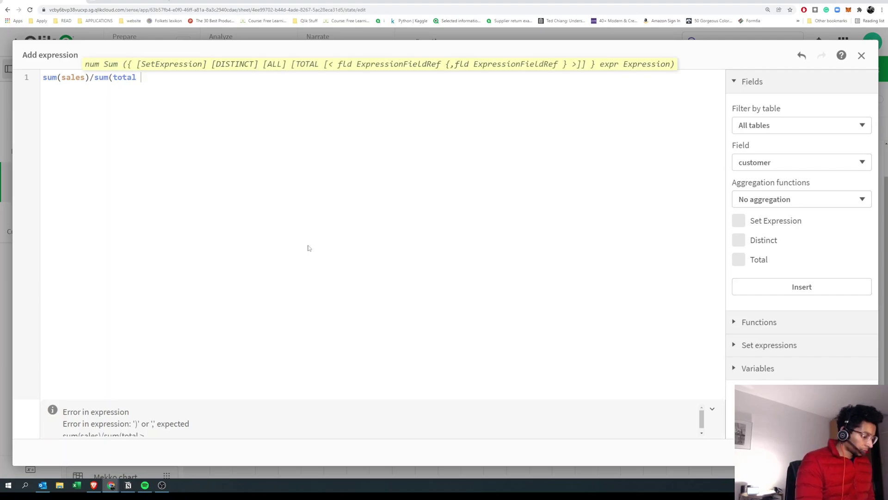
text(<reg)
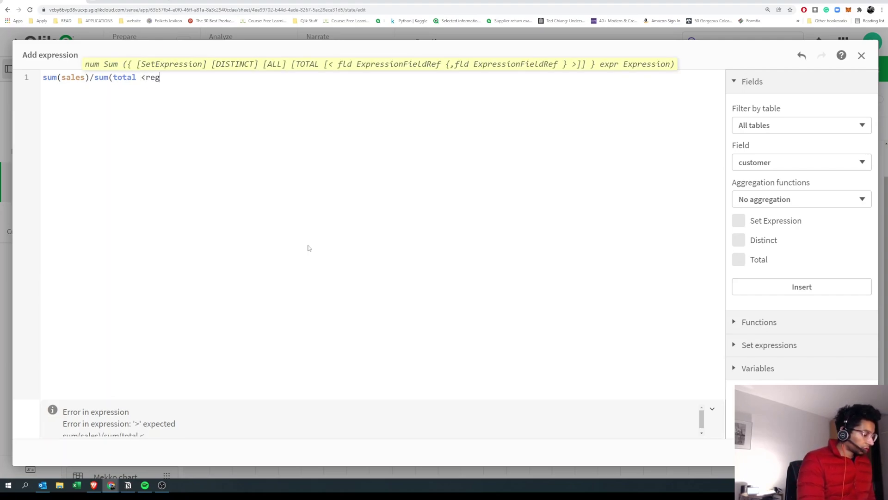
text(ion)
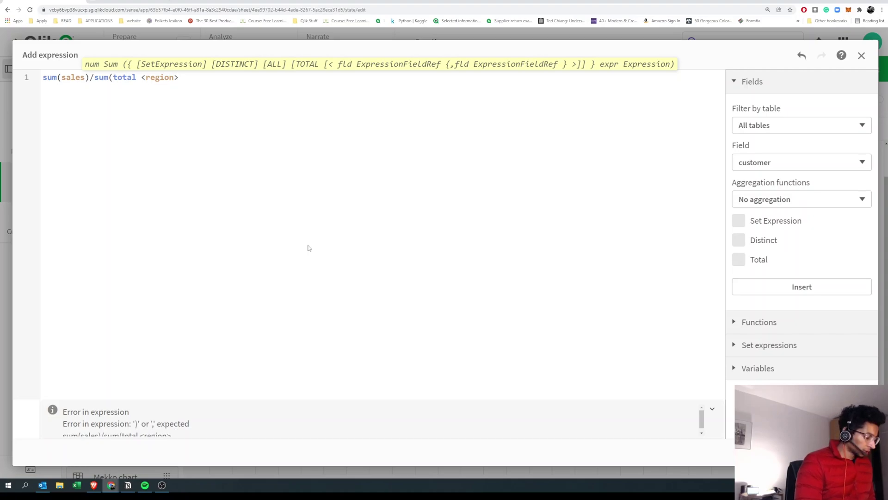
text(> sales))
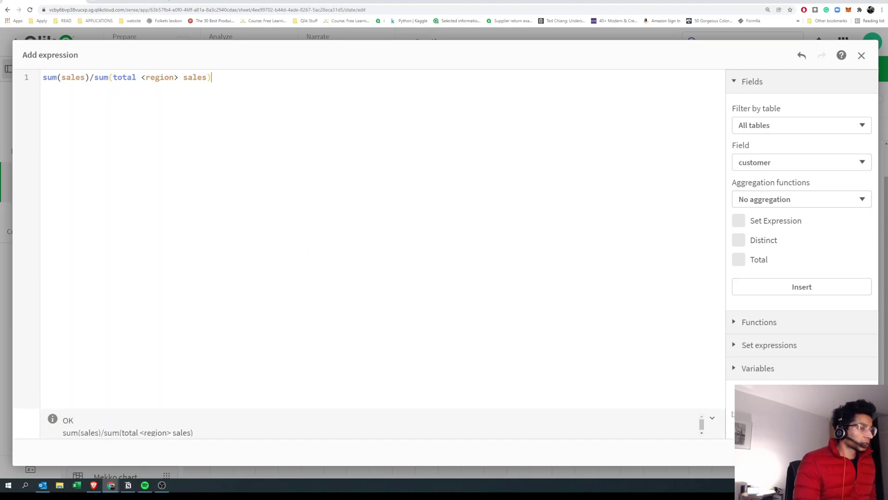
click(852, 452)
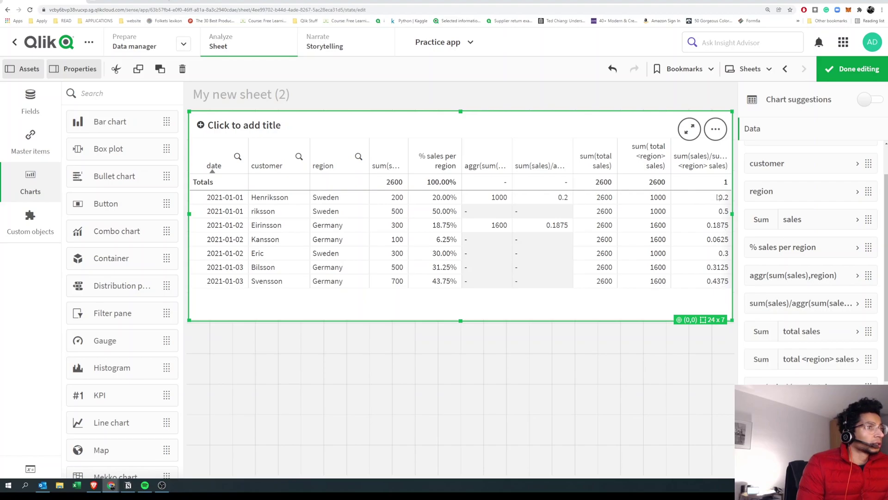
Step: Format the ratio measure as Number with the 12.34% simple format and finish editing
scroll(839, 381, down, 1)
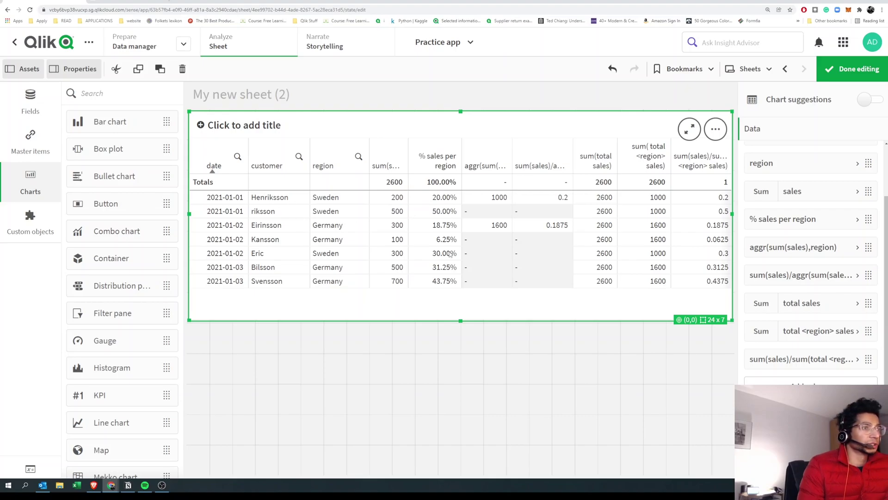
click(805, 359)
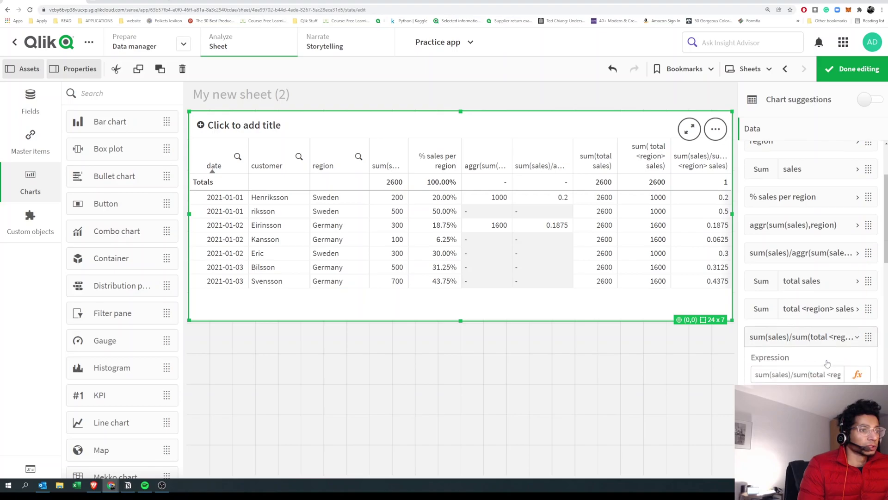
click(799, 320)
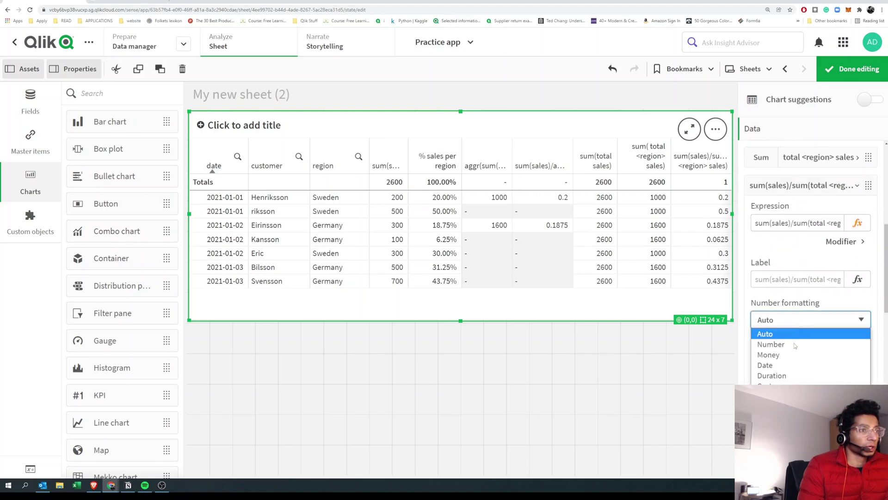
click(796, 342)
scroll(792, 342, down, 1)
scroll(792, 335, down, 5)
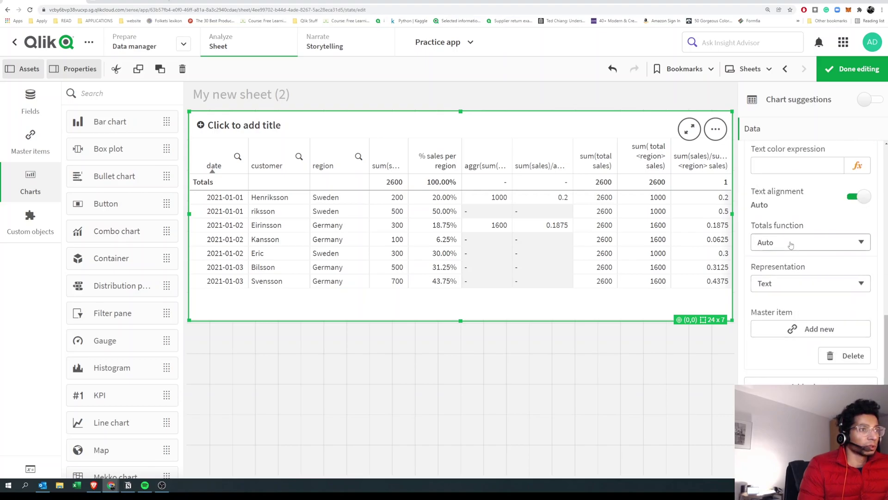
scroll(796, 240, up, 4)
click(792, 253)
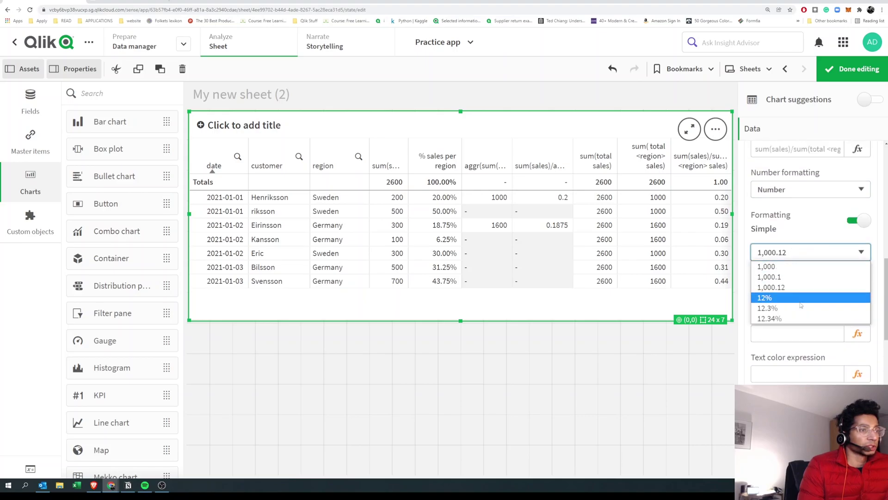
click(787, 318)
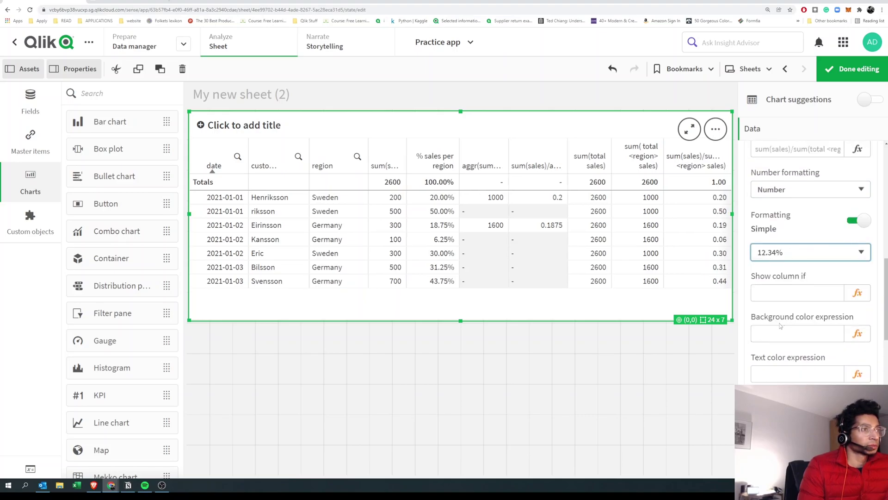
click(834, 65)
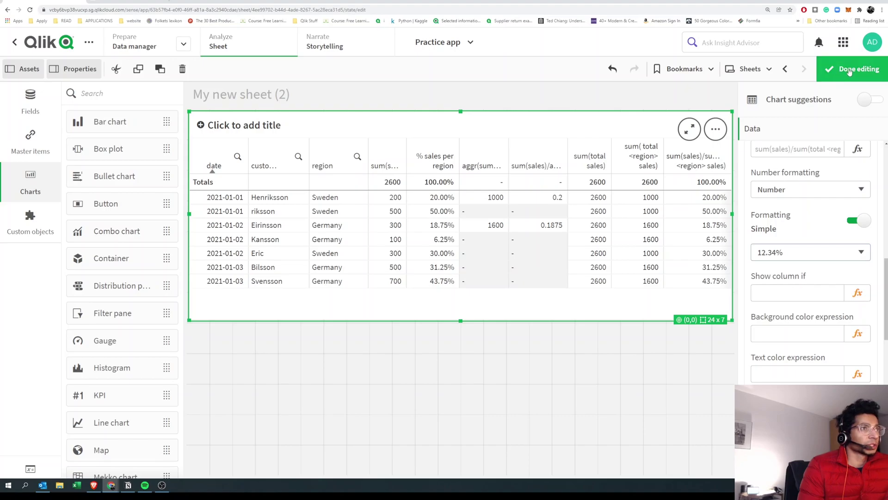